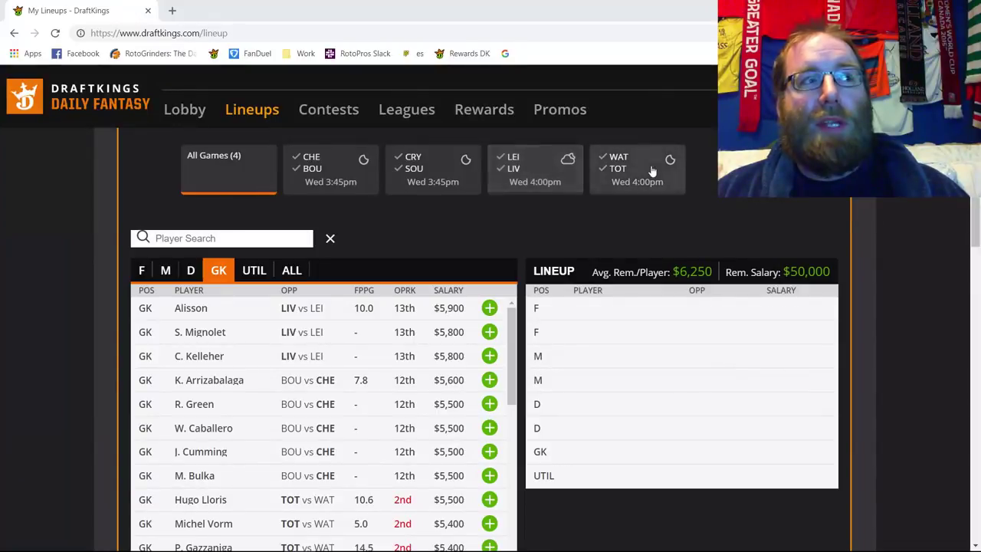
Filter the player pool to the CHE–BOU game, list its defenders and review N. Clyne's 10-game log
left_click(311, 168)
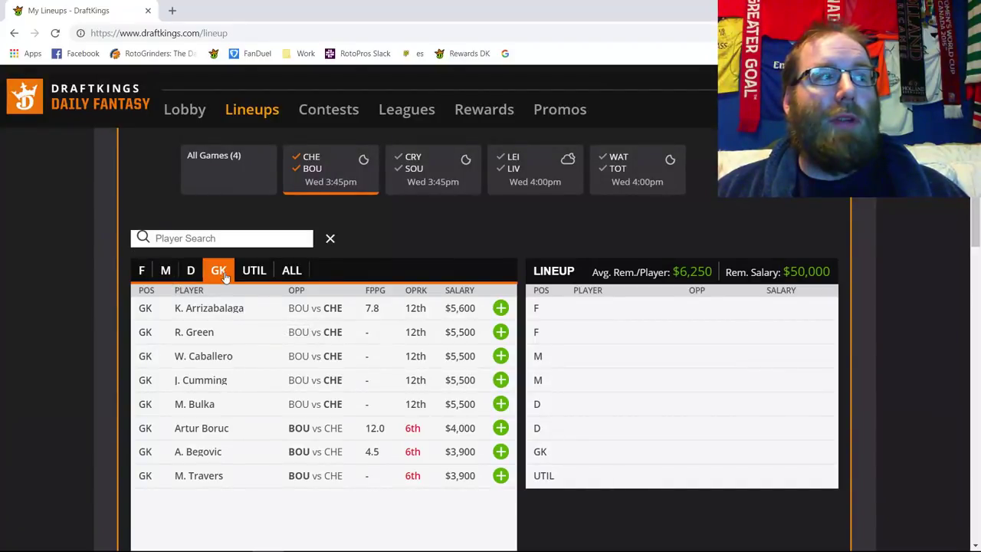
left_click(191, 271)
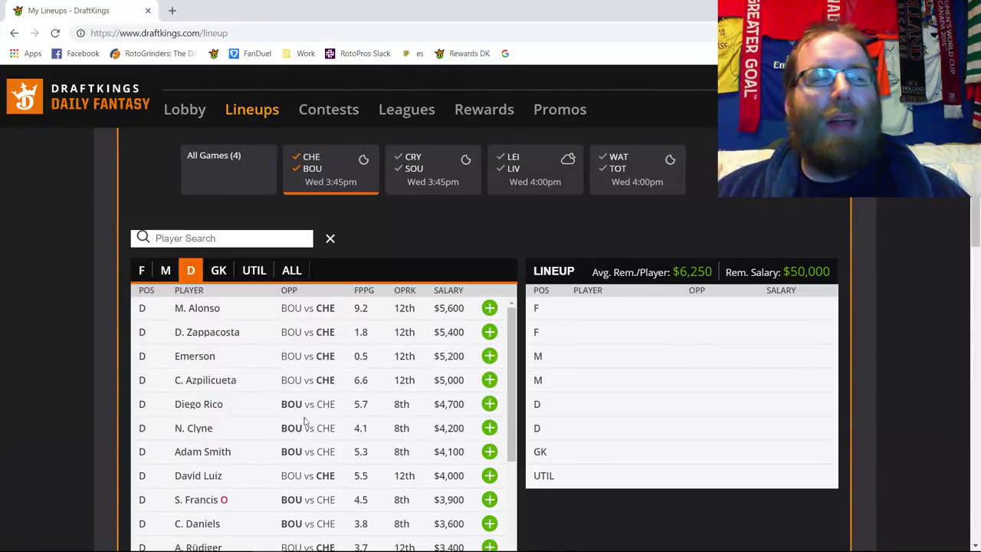
scroll(376, 452, "down", 1)
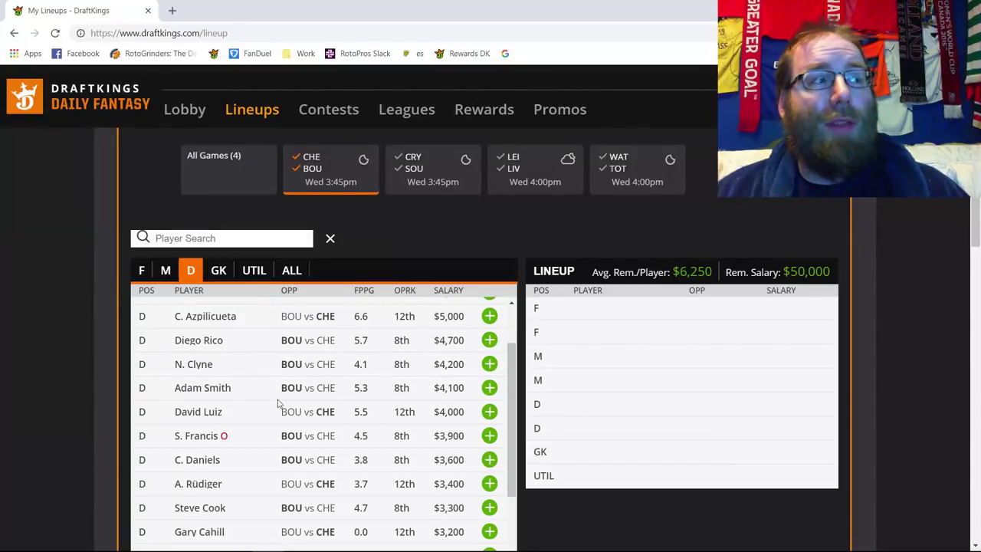
left_click(192, 367)
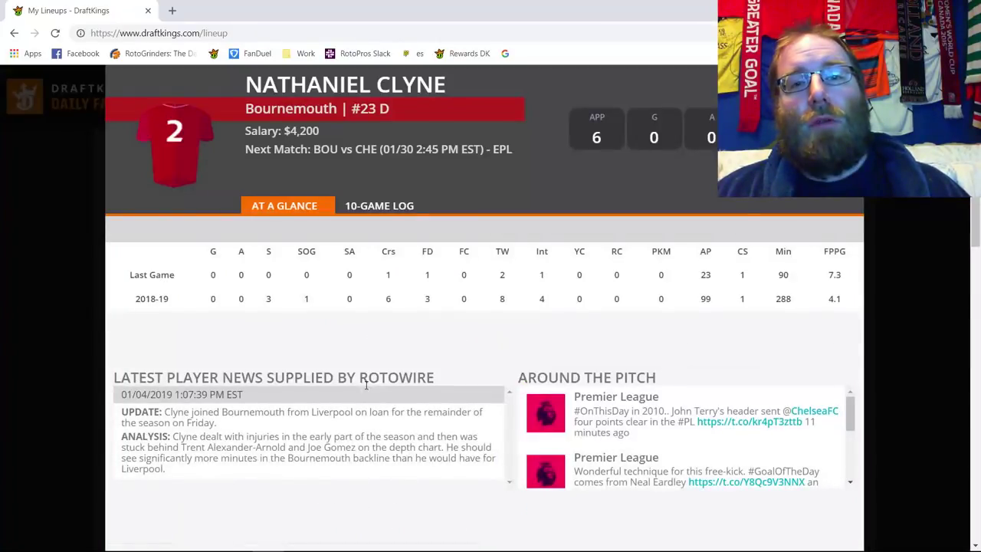
left_click(407, 216)
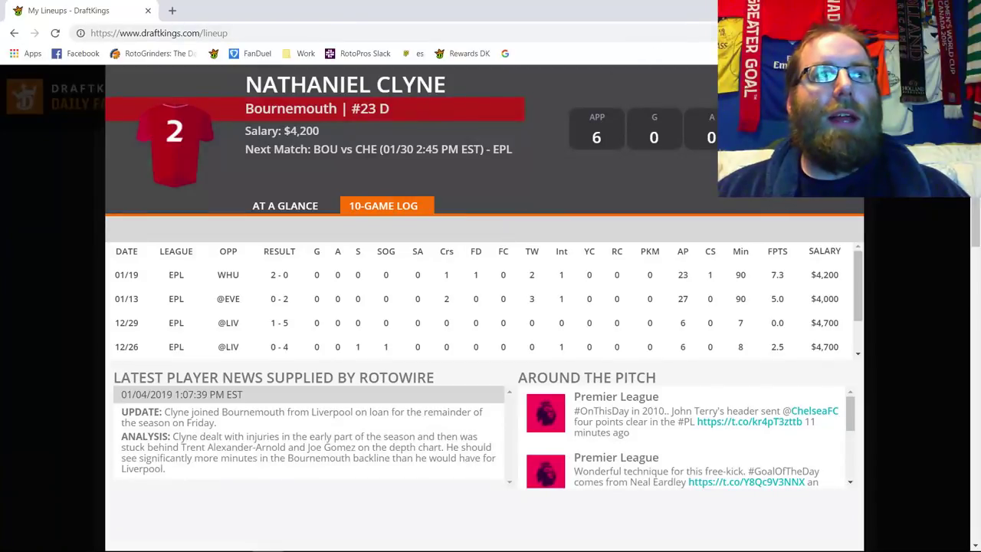
key("Escape")
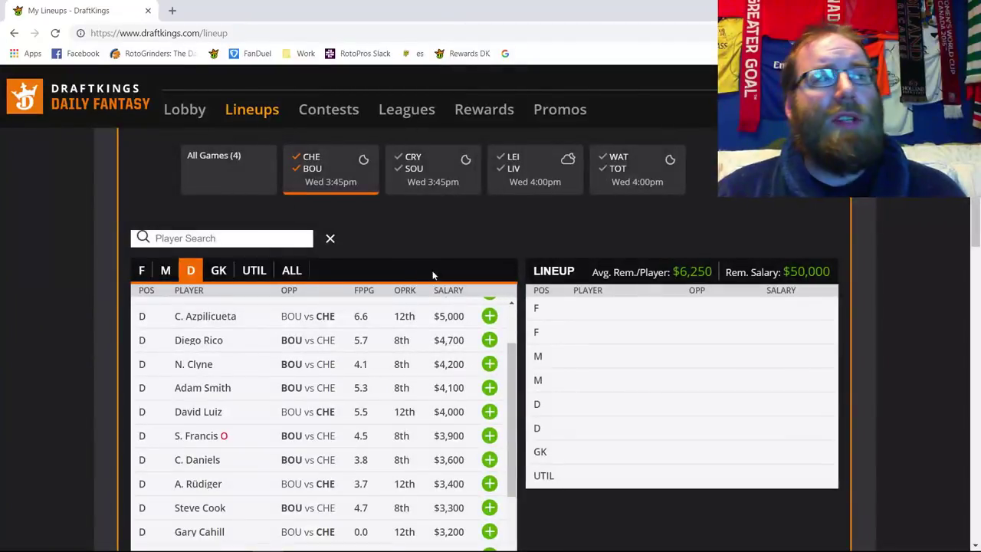
scroll(231, 338, "up", 1)
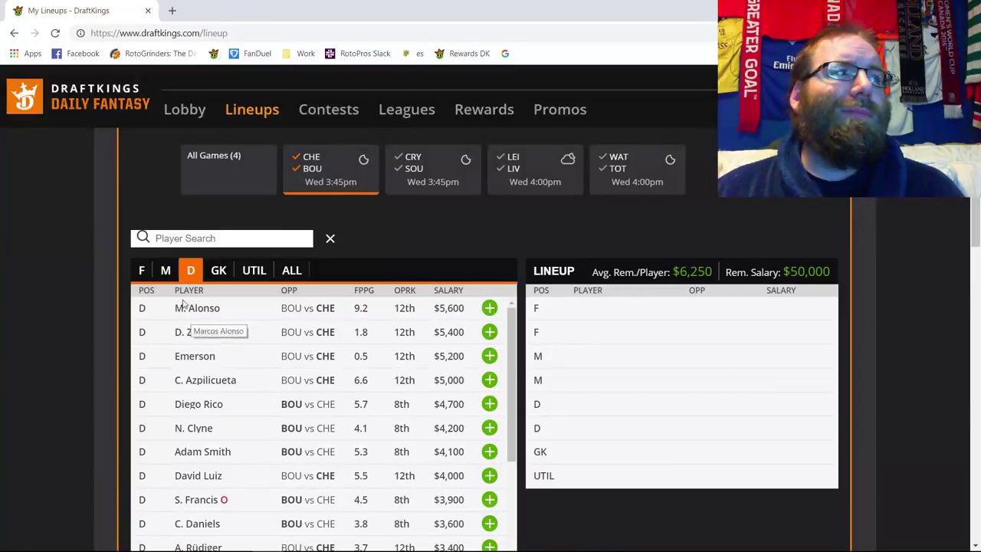
List the midfielders in the CHE–BOU game and check Ryan Fraser's season stats and news
left_click(167, 271)
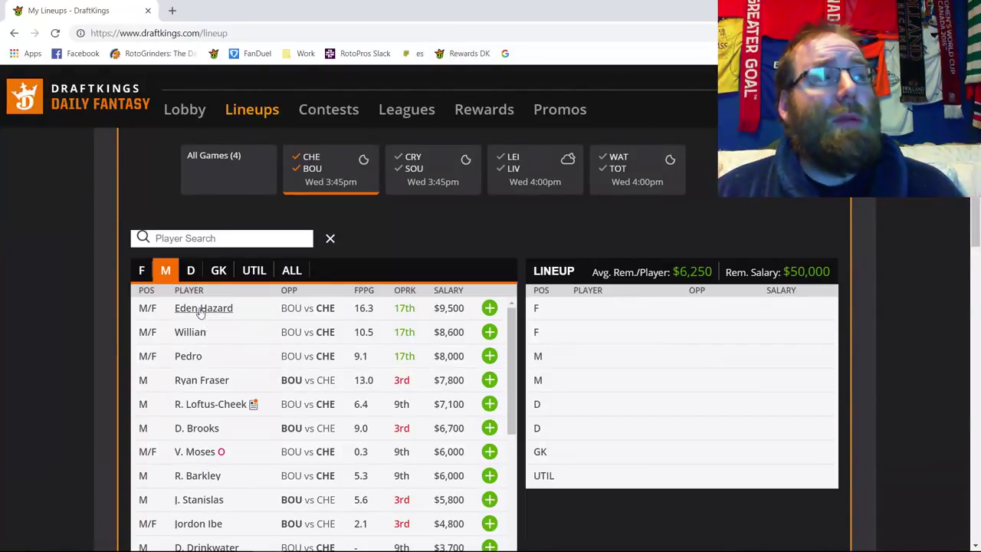
left_click(204, 381)
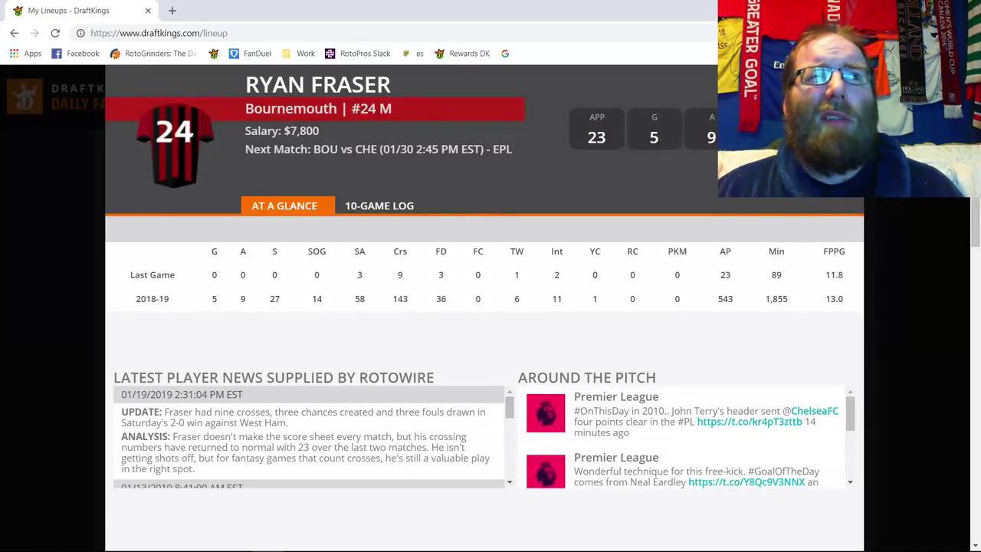
key("Escape")
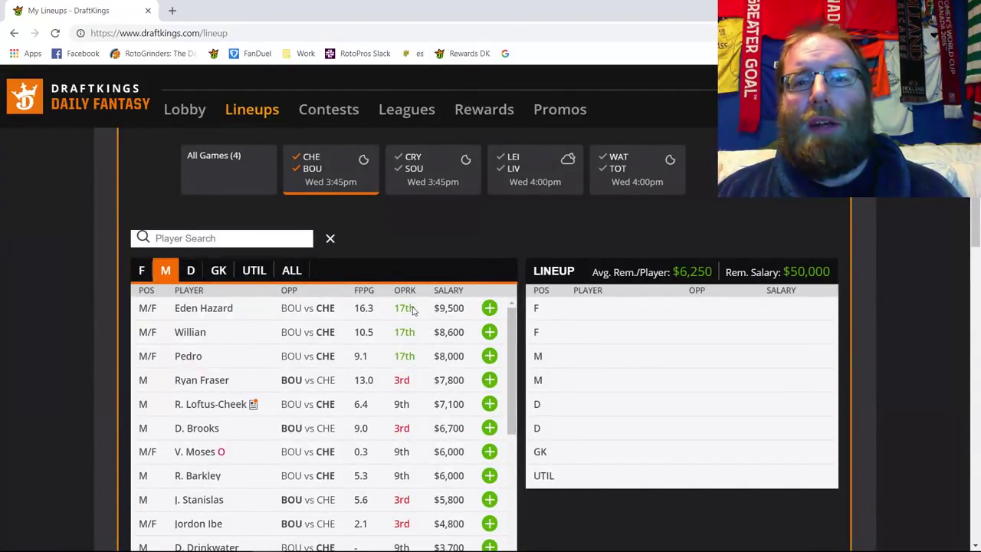
List the forwards in the CHE–BOU game and check C. Wilson's injury news and season stats
left_click(144, 272)
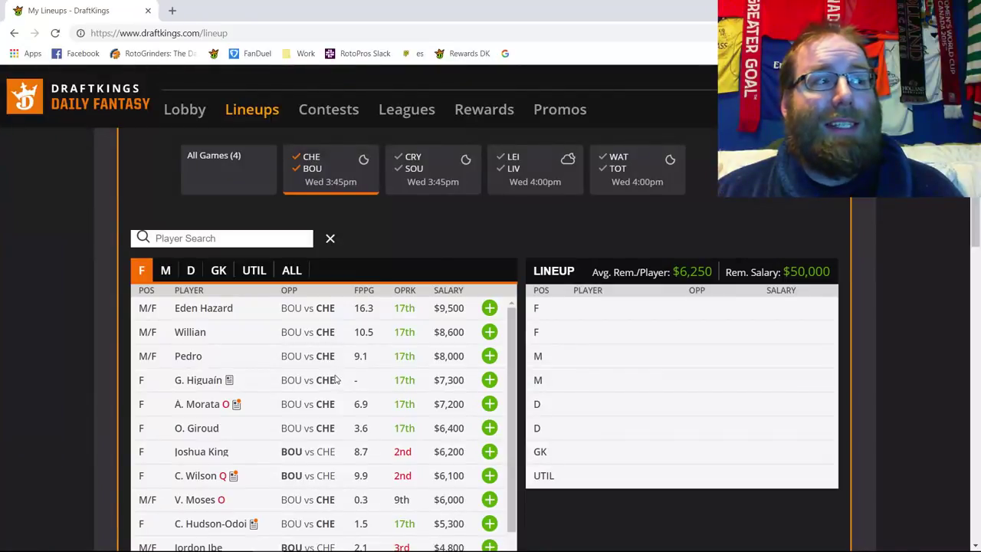
left_click(201, 477)
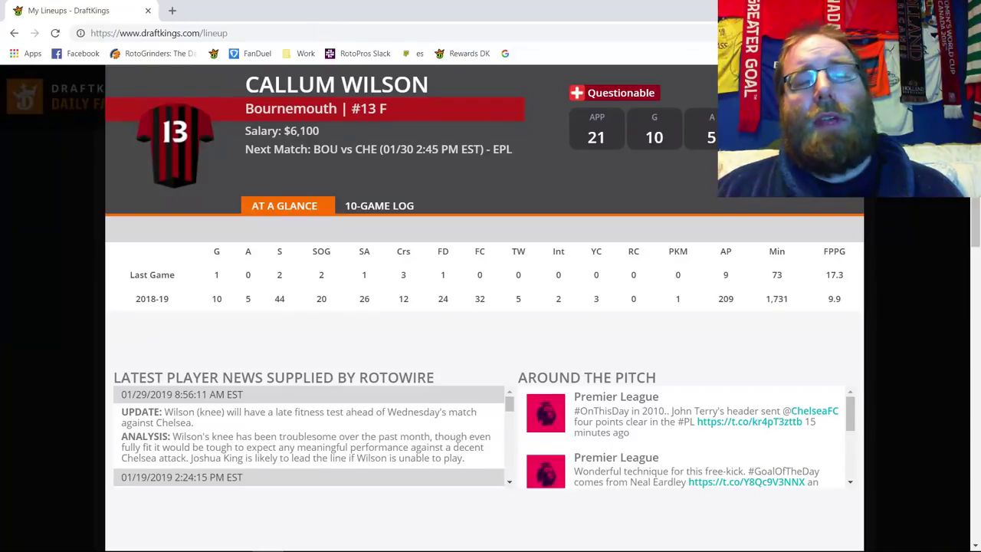
key("Escape")
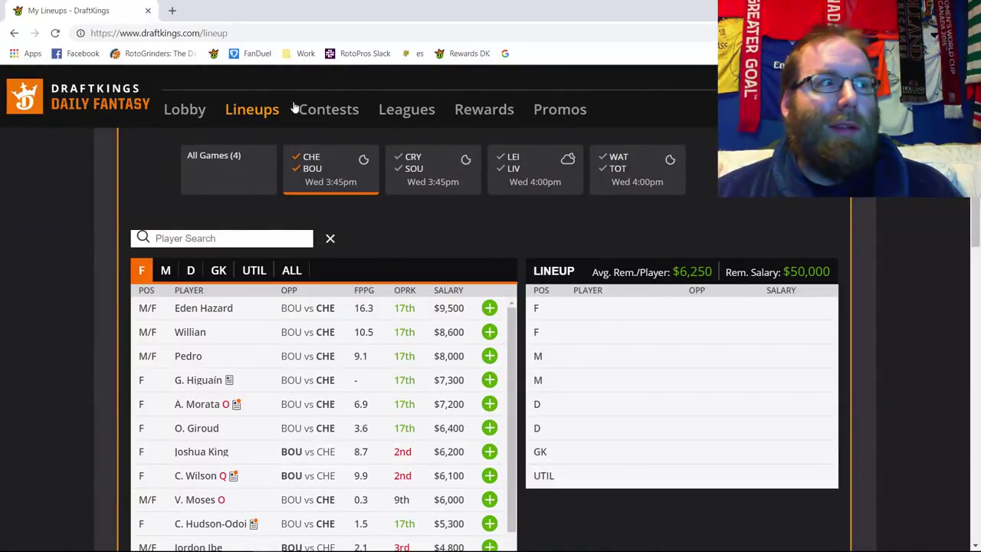
Return to the defenders and examine David Luiz's fantasy points in his 10-game log
left_click(192, 271)
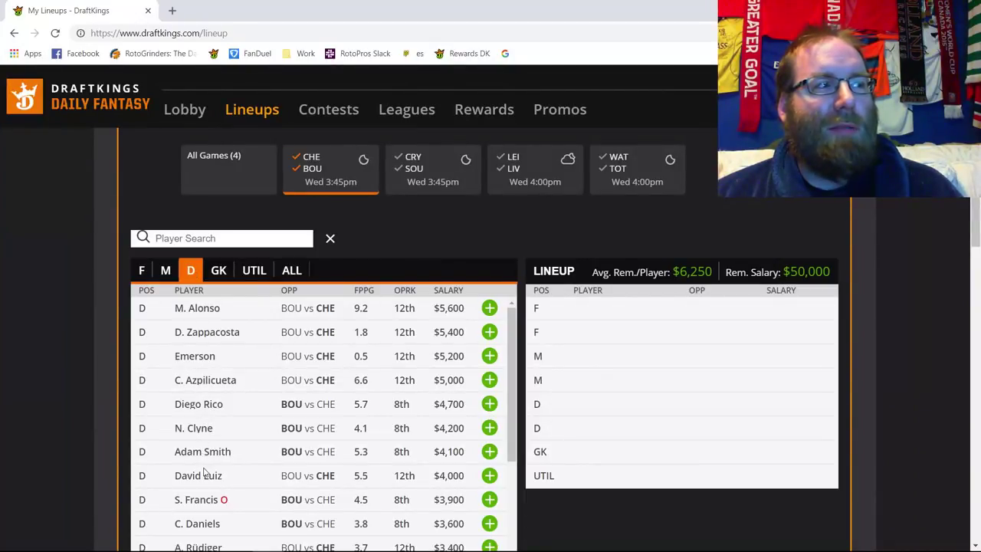
left_click(216, 479)
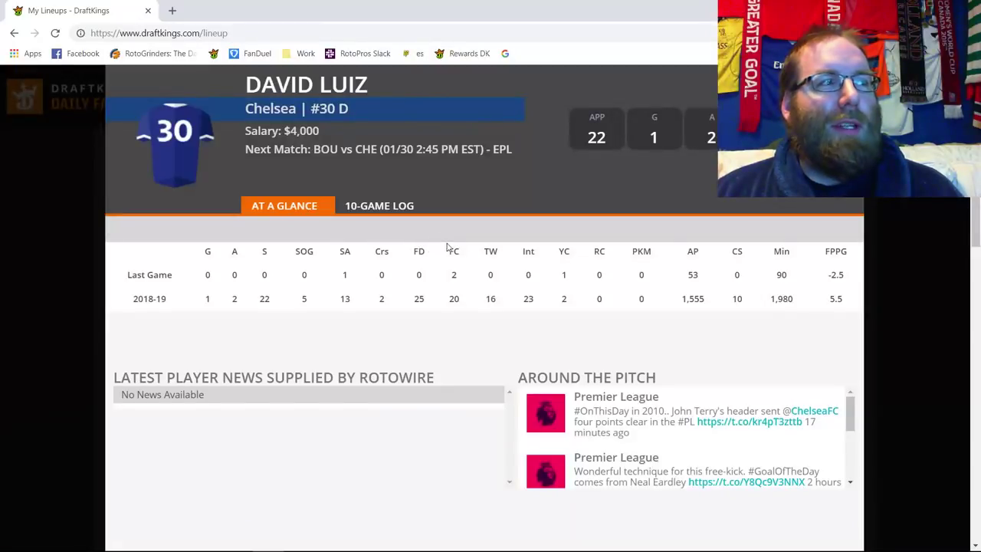
left_click(397, 211)
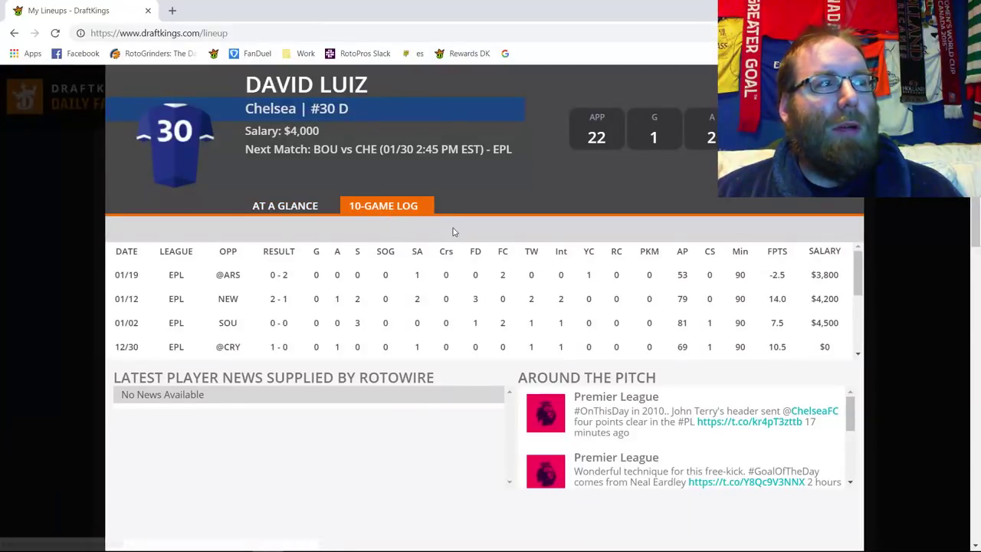
left_click_drag(770, 274, 785, 274)
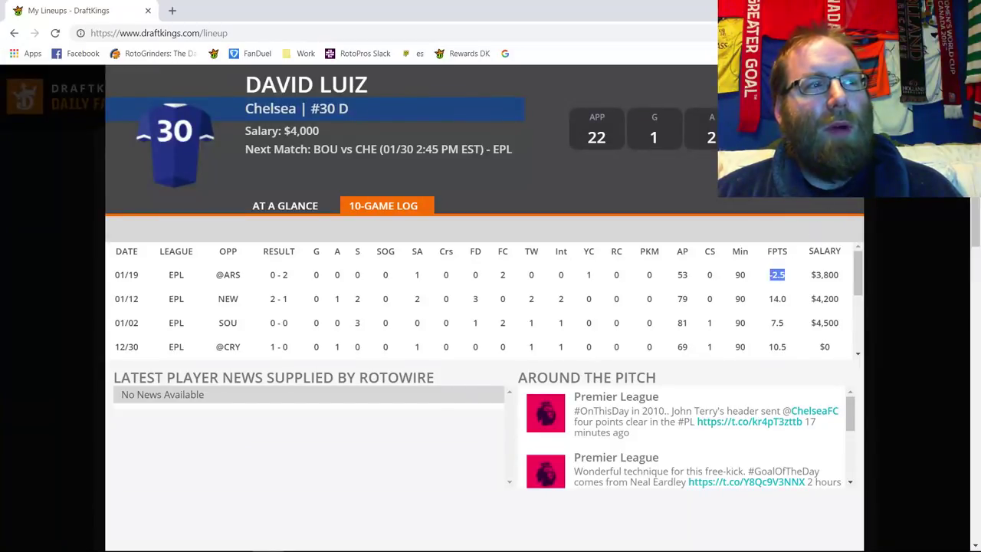
left_click(851, 77)
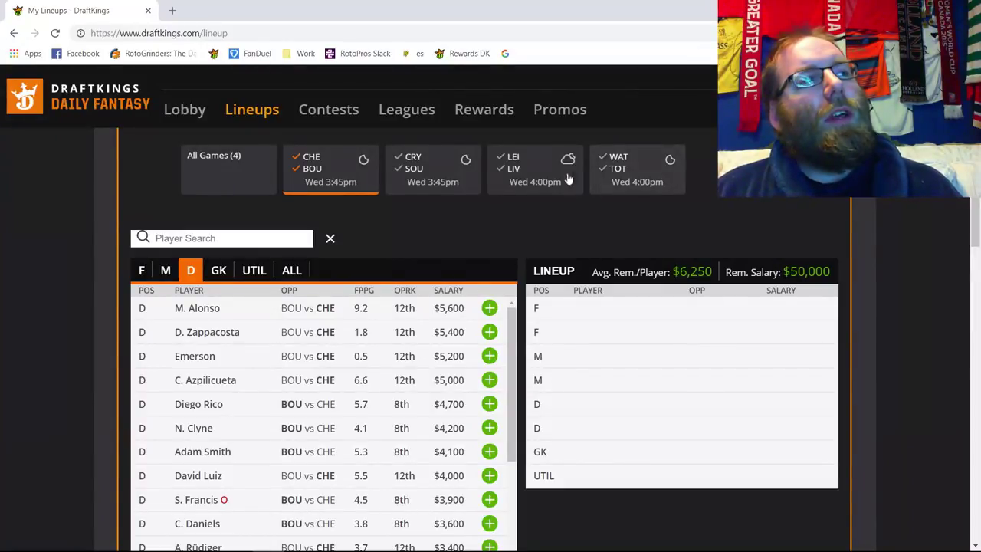
Switch the game filter from CHE–BOU to CRY–SOU and list that game's goalkeepers
left_click(298, 157)
left_click(297, 168)
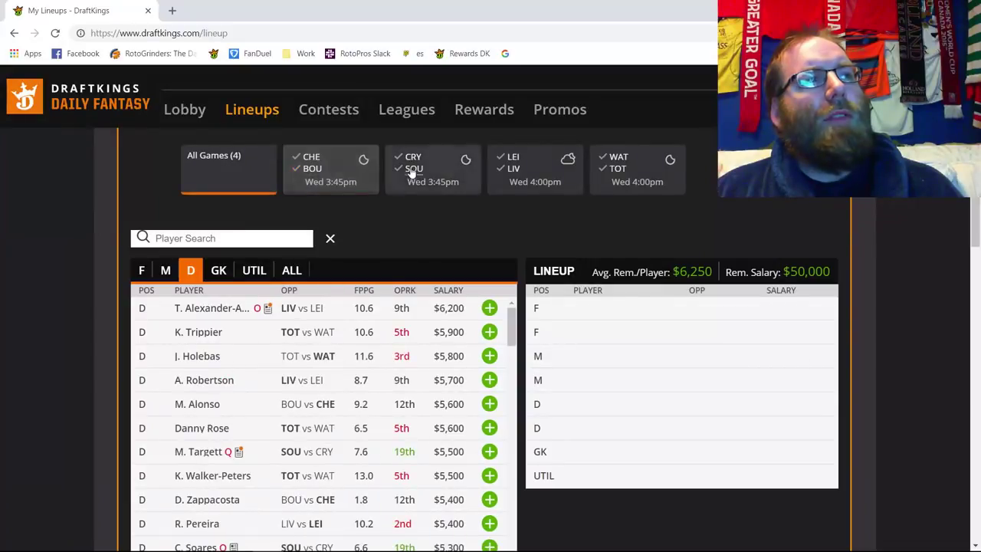
left_click(415, 173)
left_click(414, 170)
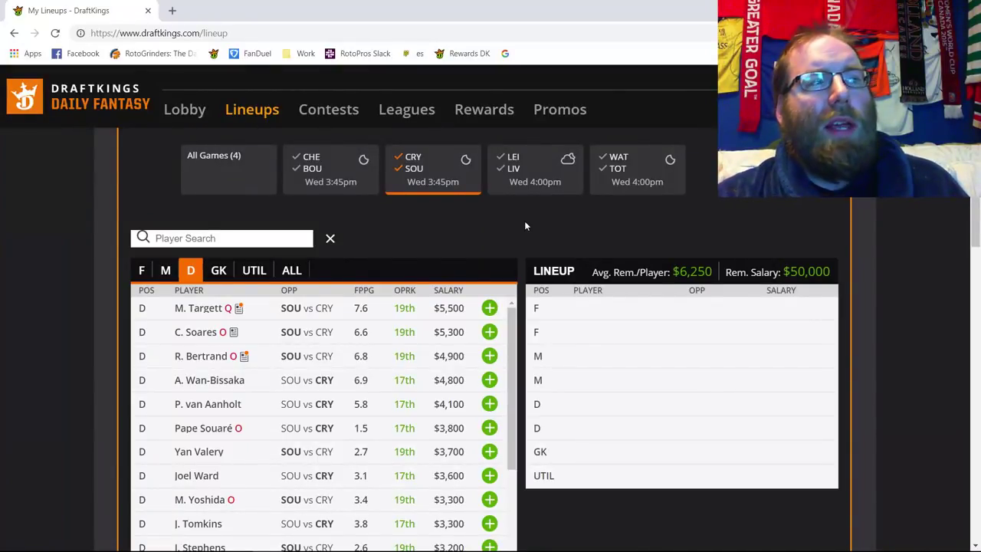
left_click(219, 273)
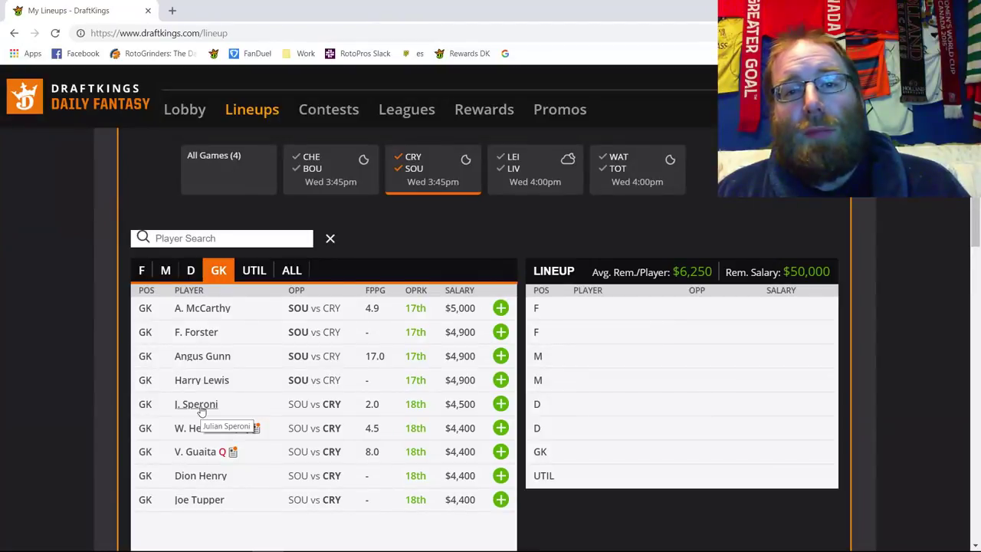
Add defenders Yan Valery and A. Wan-Bissaka to the lineup, checking C. Soares's player news in between
left_click(192, 273)
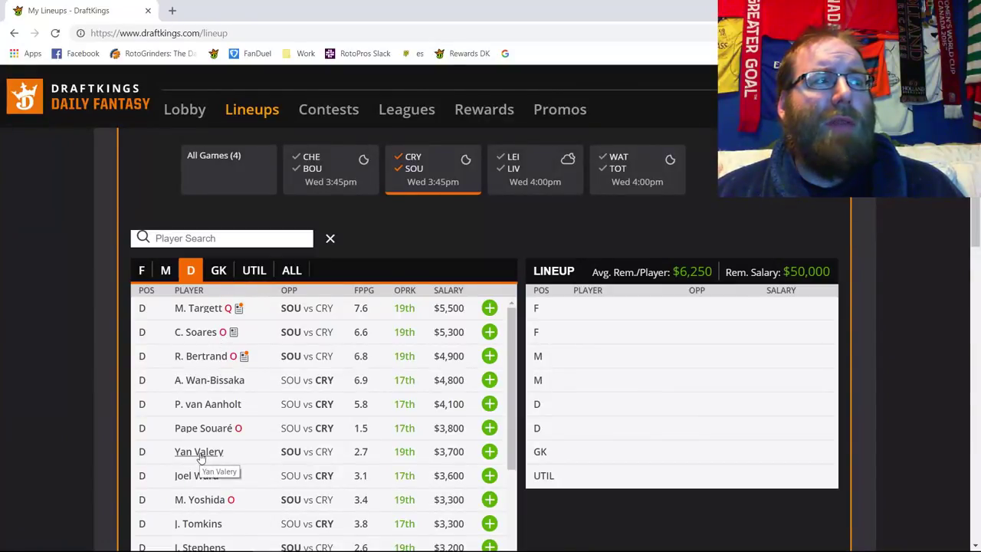
left_click(491, 453)
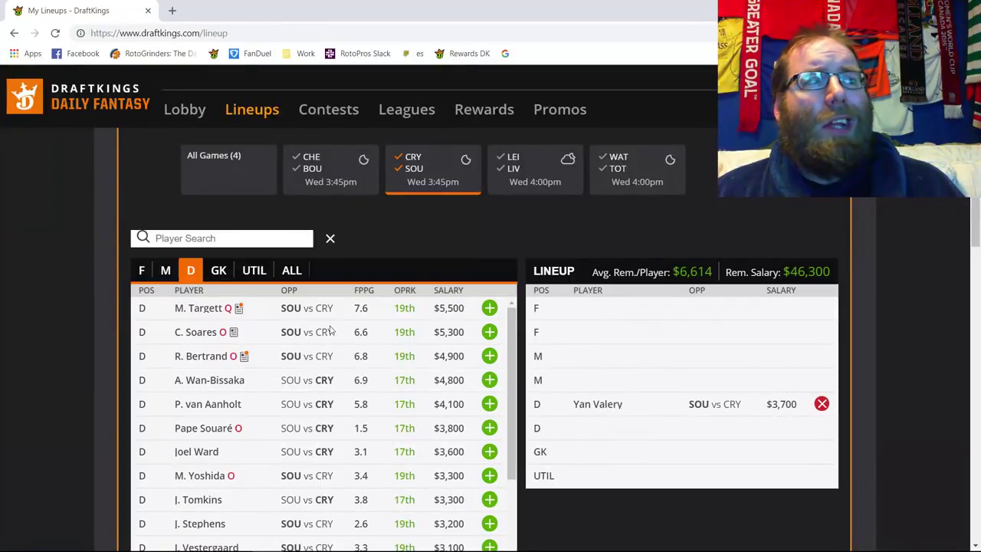
left_click(203, 337)
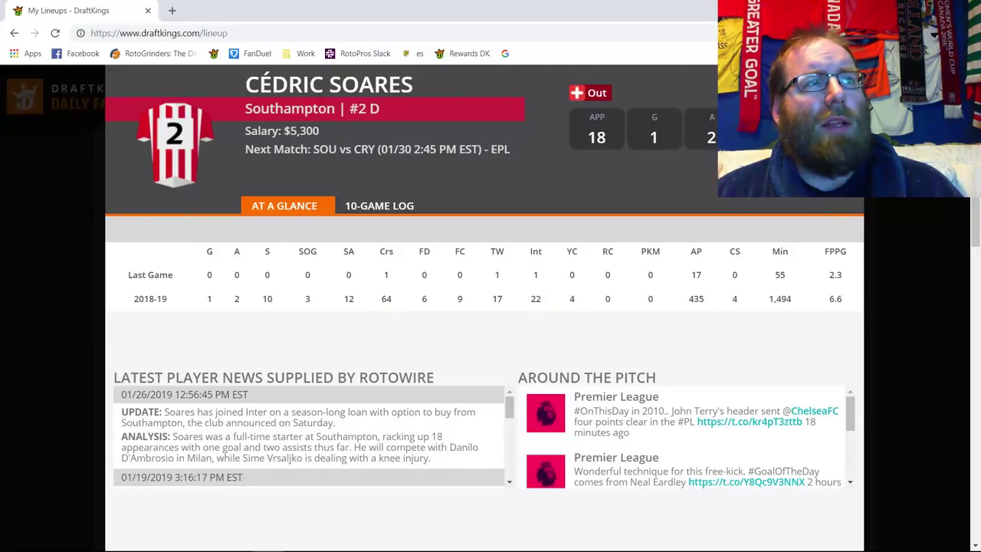
key("Escape")
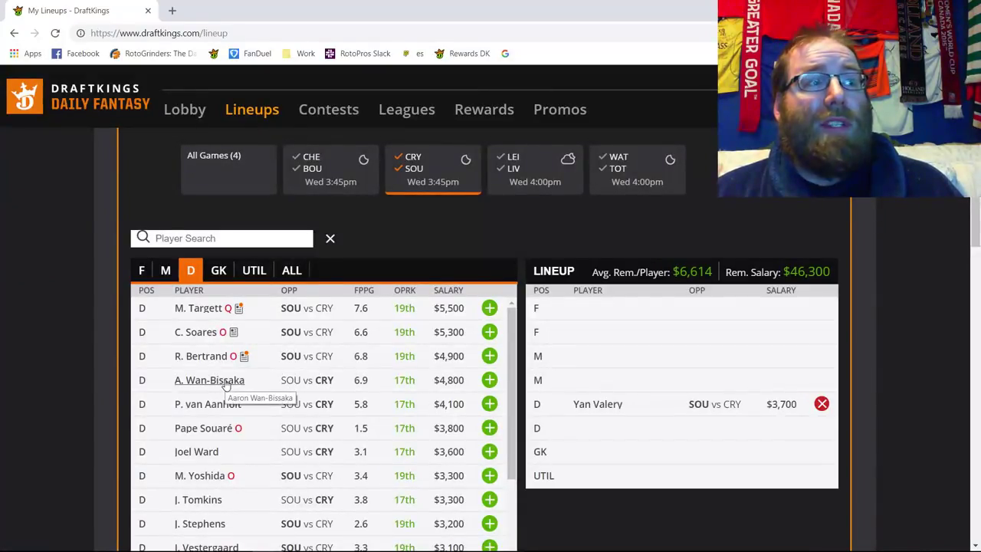
left_click(489, 381)
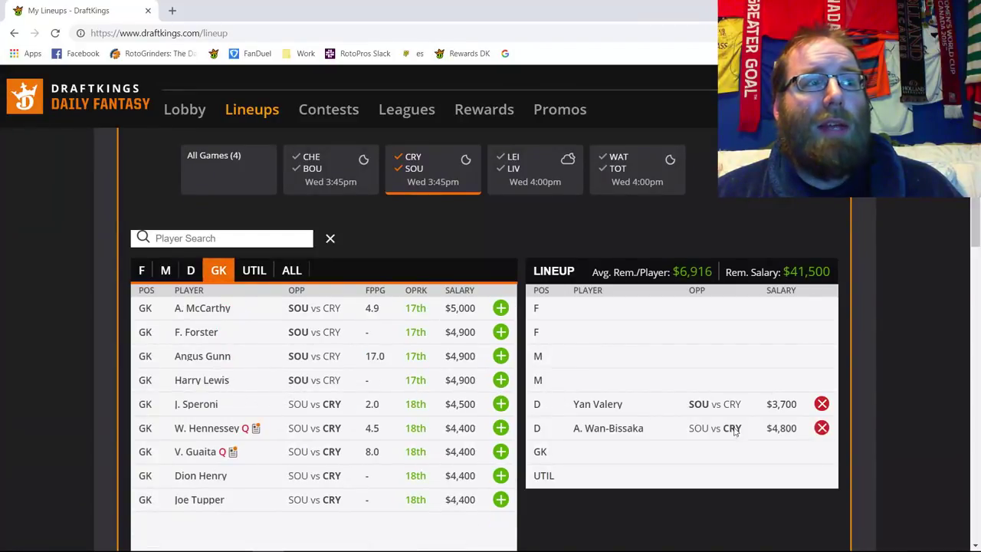
Replace Yan Valery and A. Wan-Bissaka in the lineup with defender P. van Aanholt
left_click(822, 404)
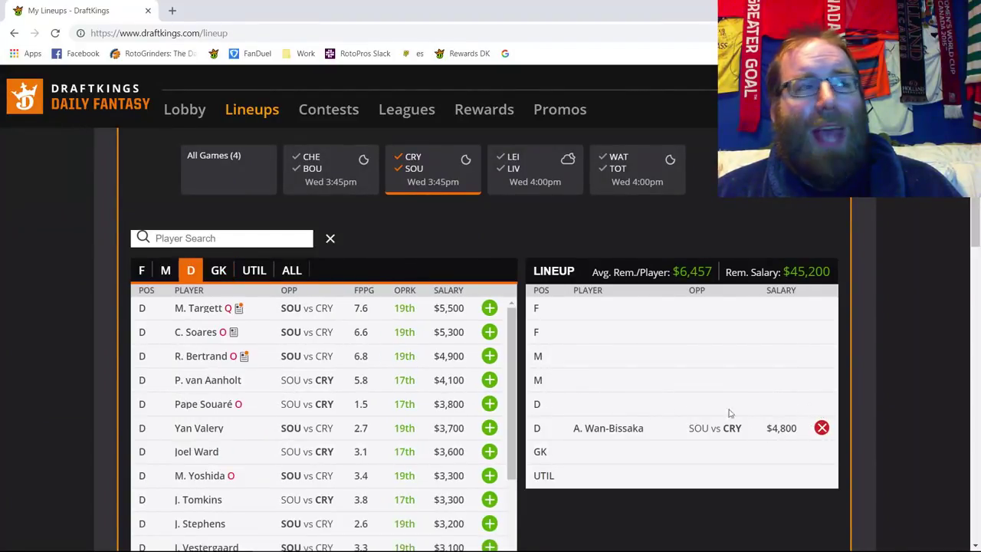
left_click(489, 380)
left_click(821, 427)
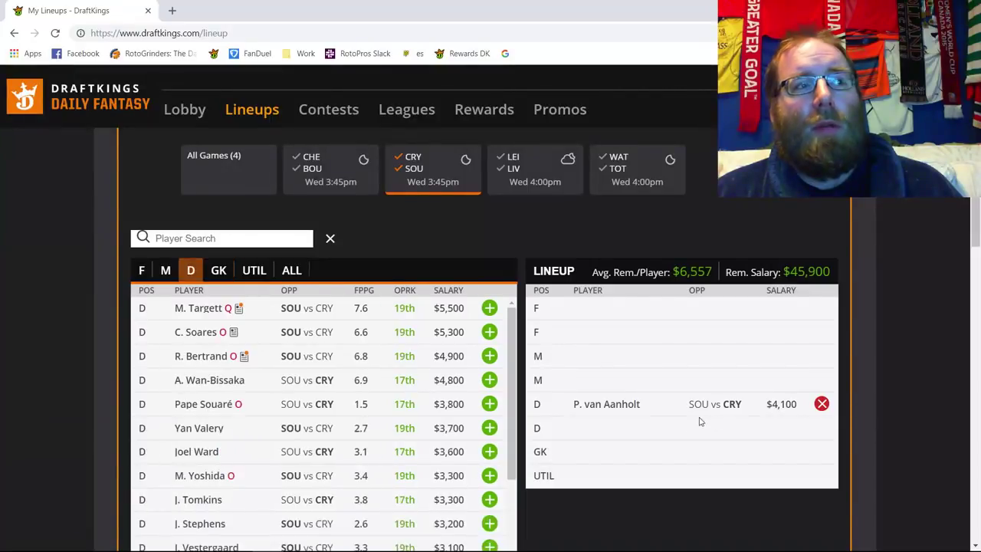
Review P. van Aanholt's fantasy results in his 10-game log
left_click(636, 404)
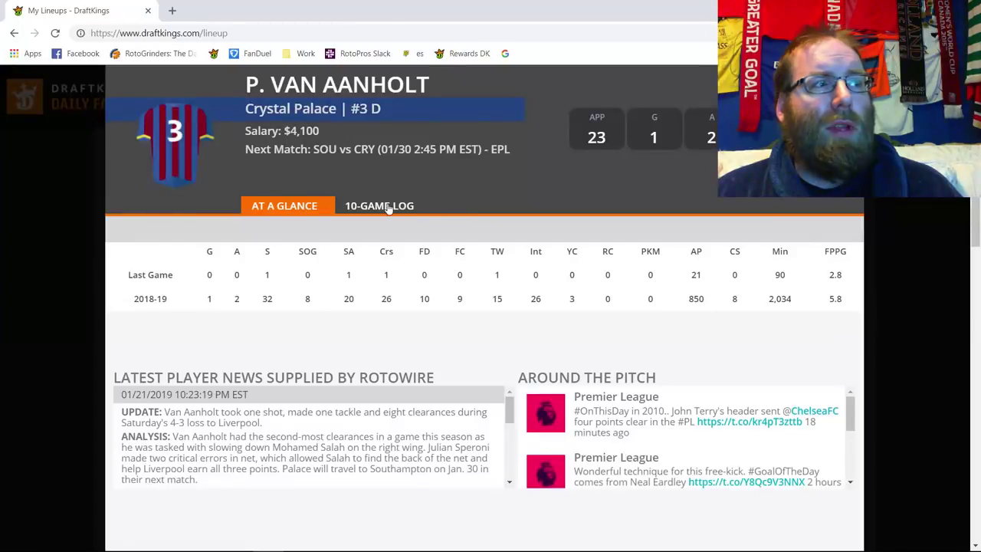
left_click(388, 213)
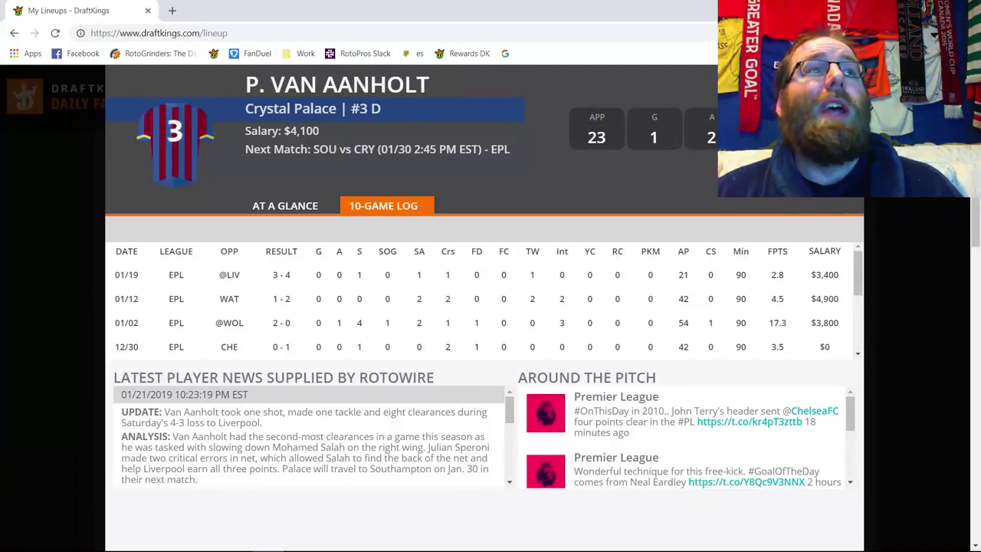
key("Escape")
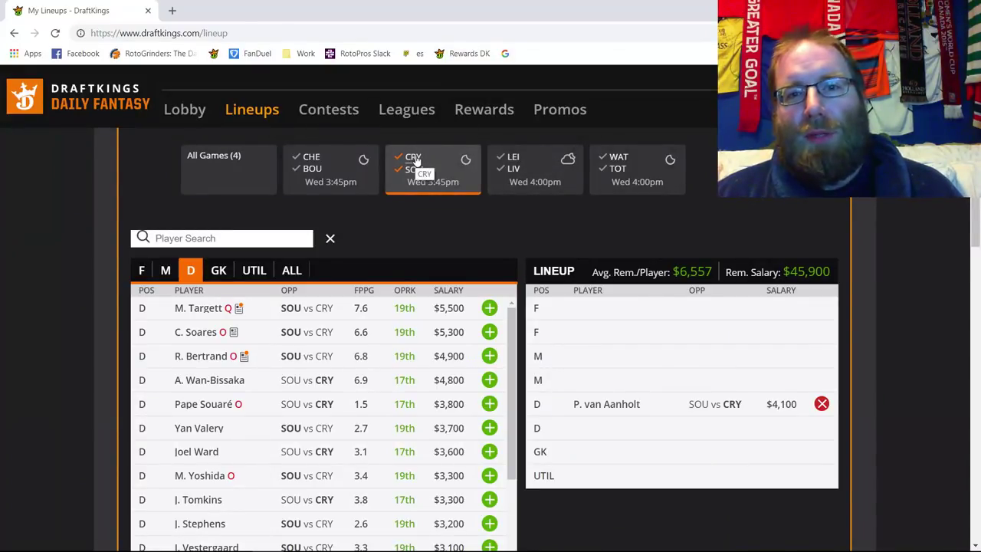
Add A. Townsend and J. Ward-Prowse from the CRY–SOU game to the lineup's two midfielder slots
left_click(176, 276)
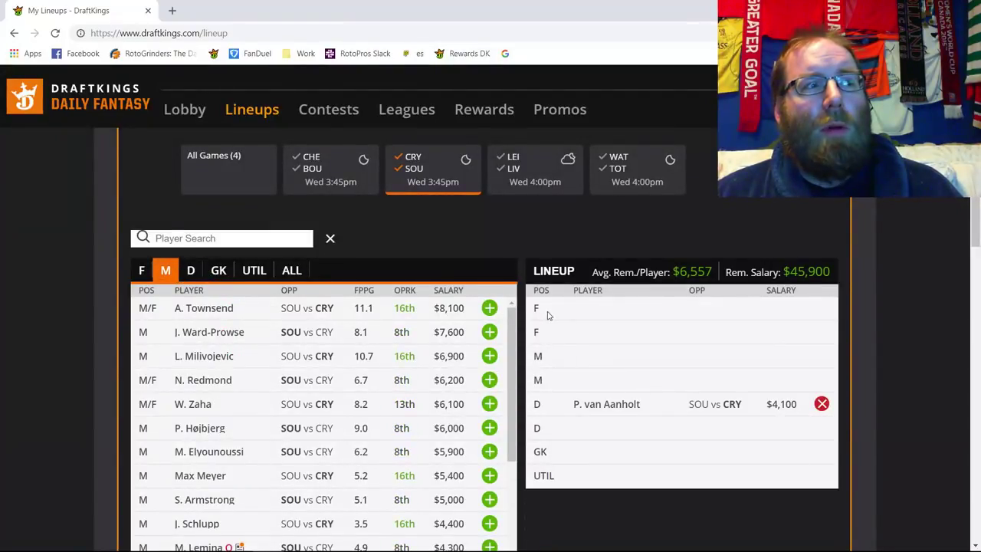
left_click(489, 309)
left_click(489, 309)
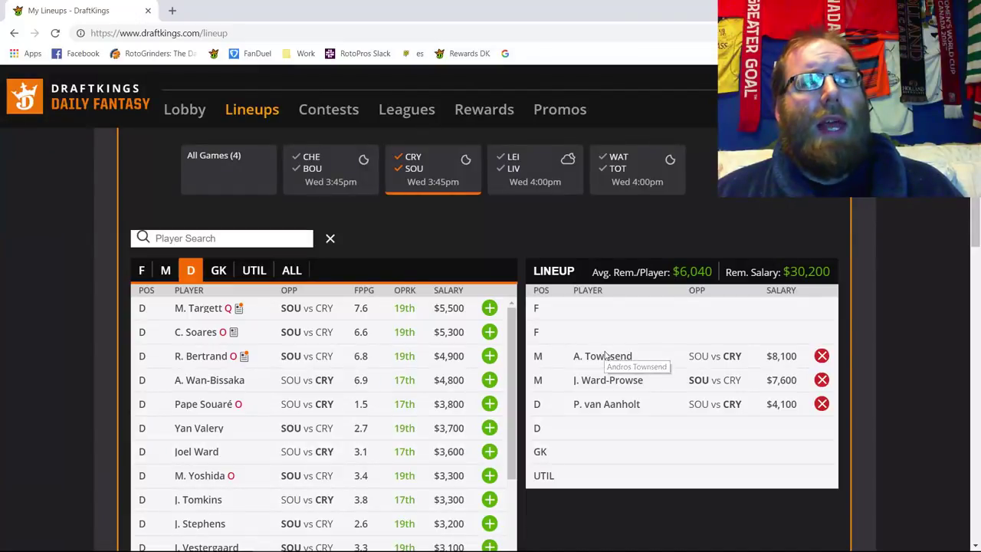
Review A. Townsend's recent matches in his 10-game log
left_click(720, 362)
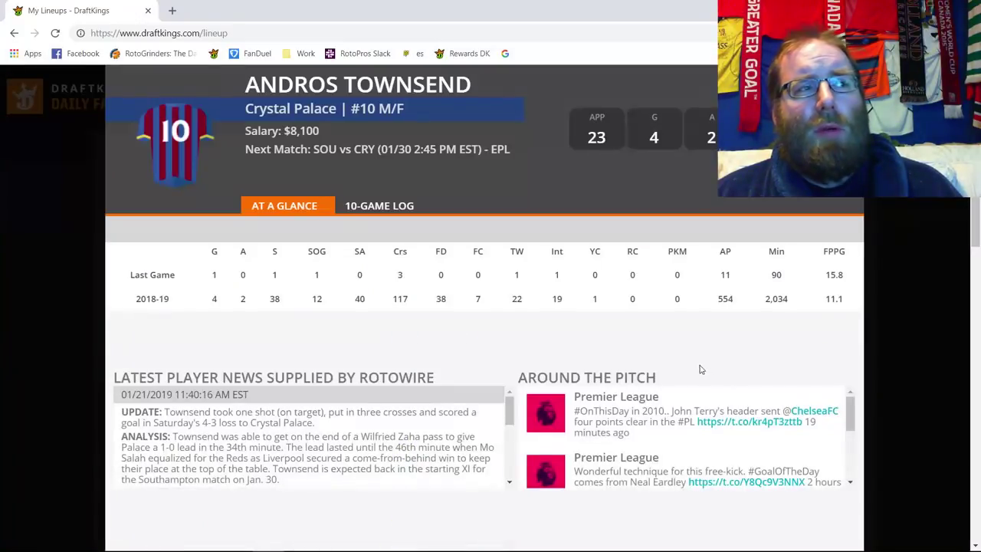
left_click(394, 205)
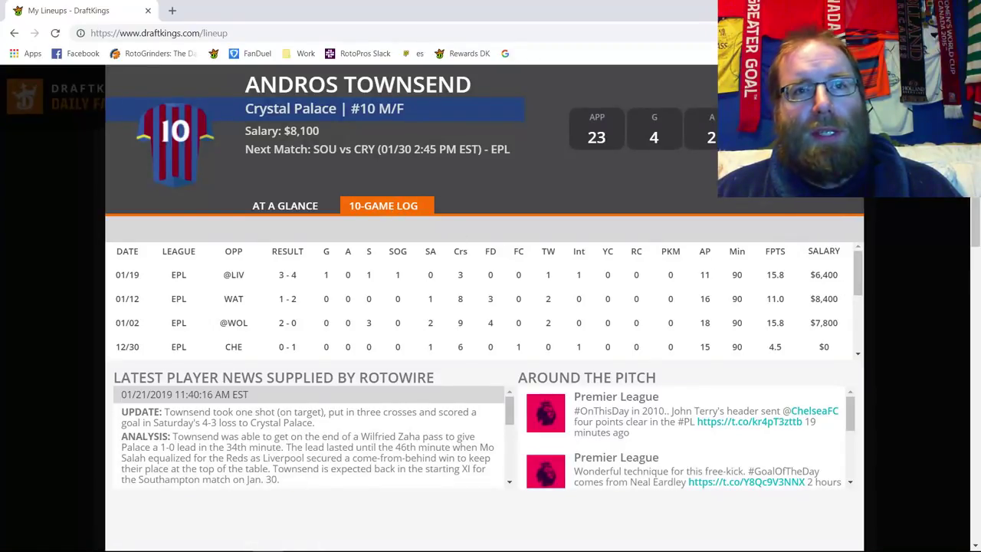
Review J. Ward-Prowse's recent matches in his 10-game log
left_click(849, 78)
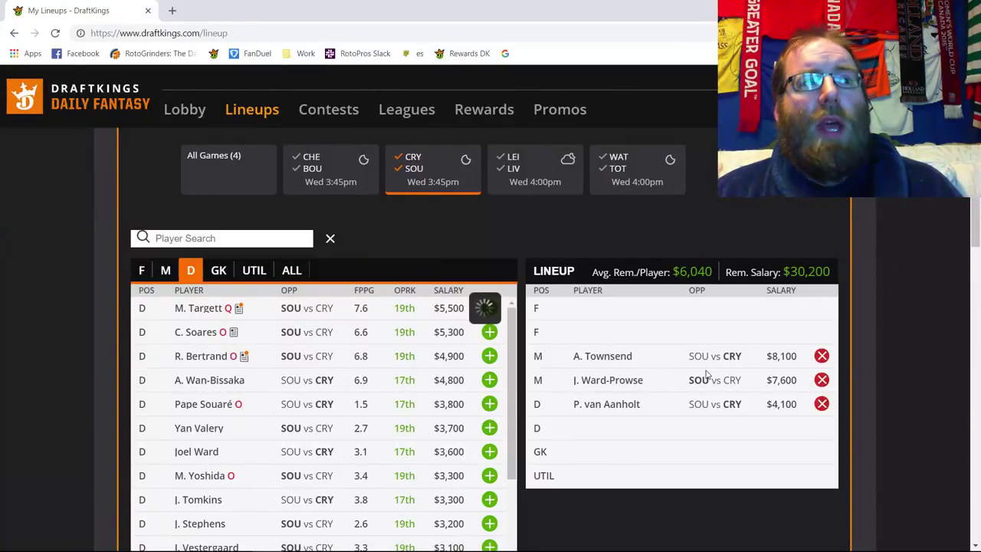
left_click(617, 381)
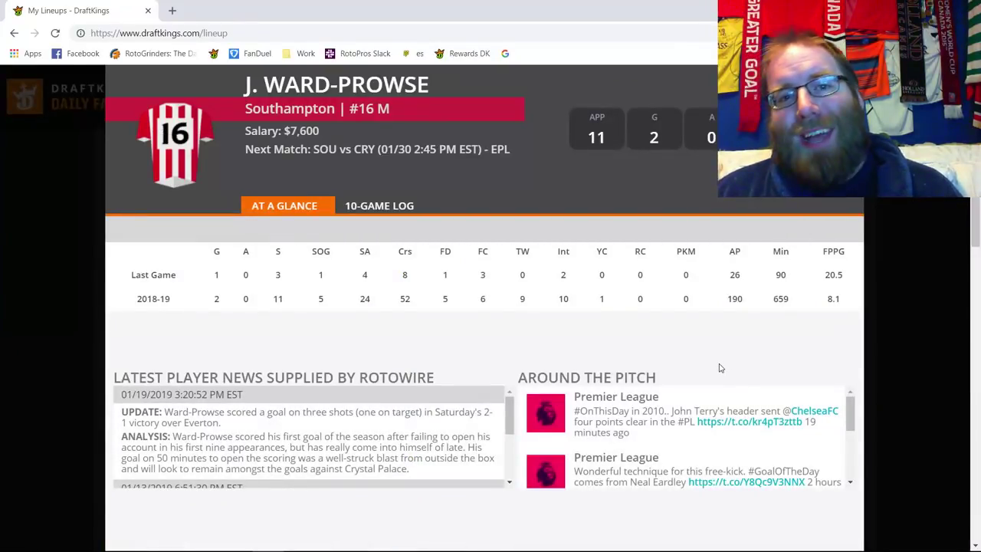
left_click(397, 209)
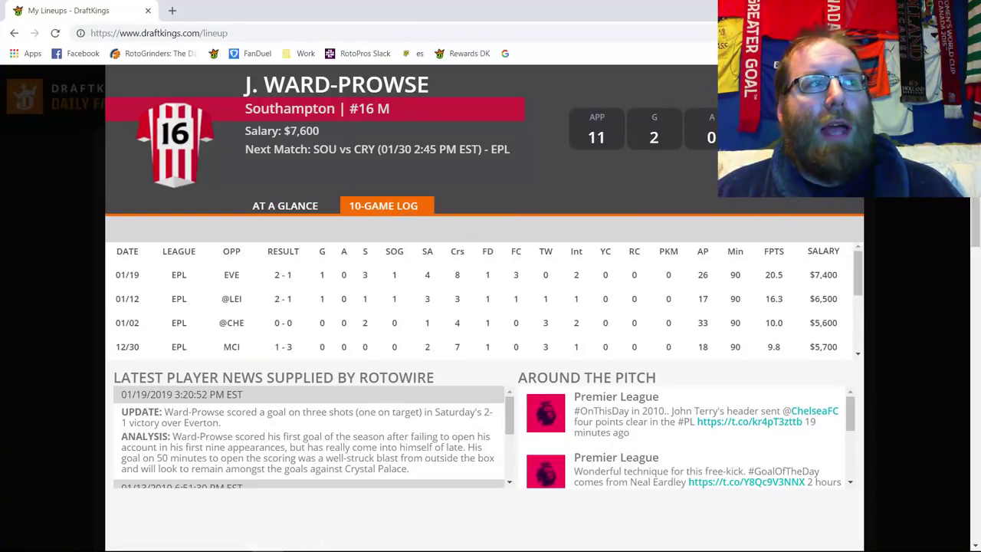
key("Escape")
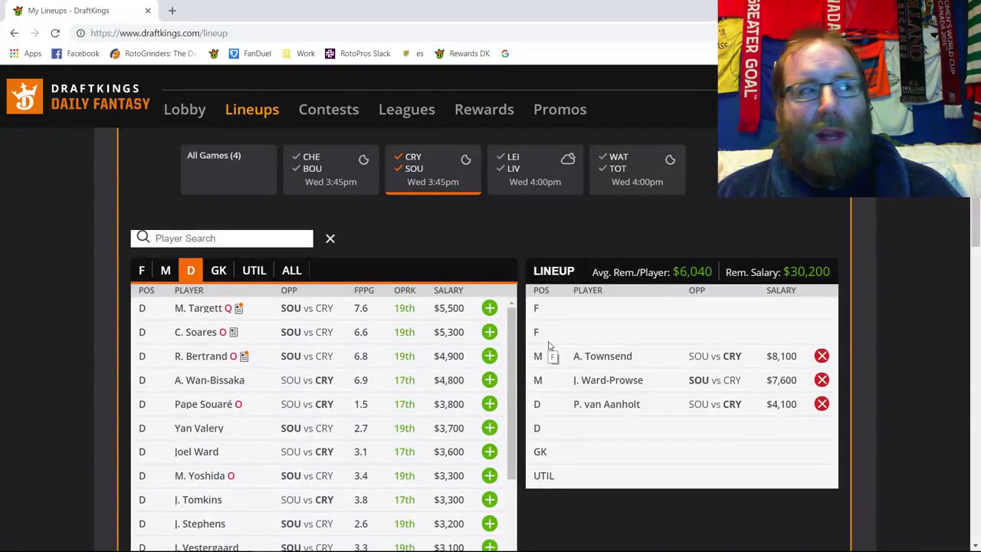
Clear the lineup by removing J. Ward-Prowse, P. van Aanholt and A. Townsend
left_click(821, 380)
left_click(822, 403)
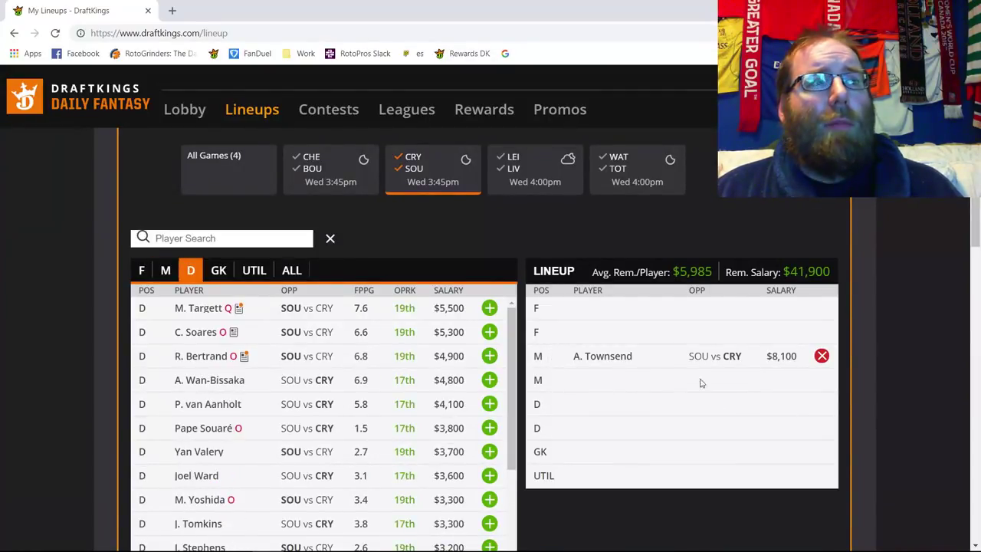
left_click(821, 356)
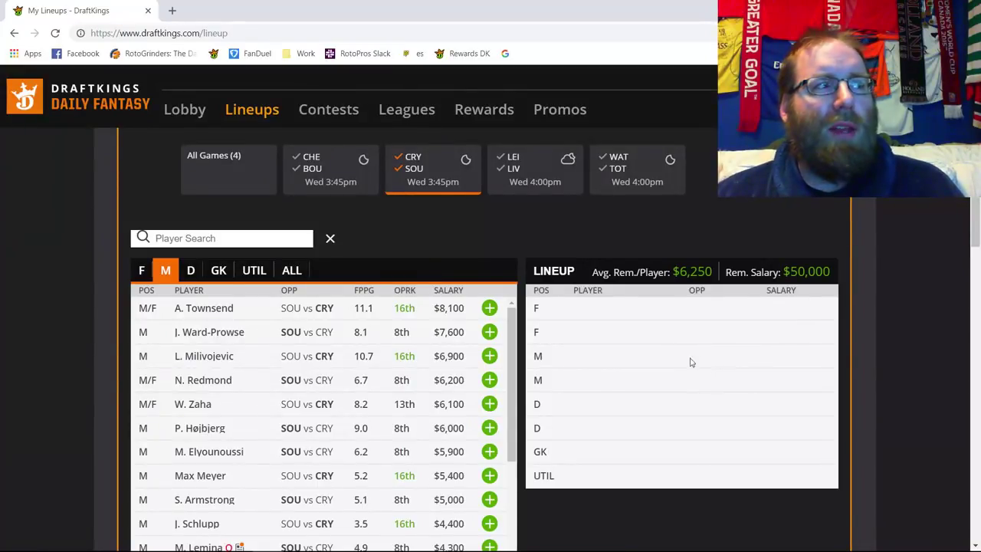
Add W. Zaha to a midfielder slot and review his recent matches in his 10-game log
left_click(488, 403)
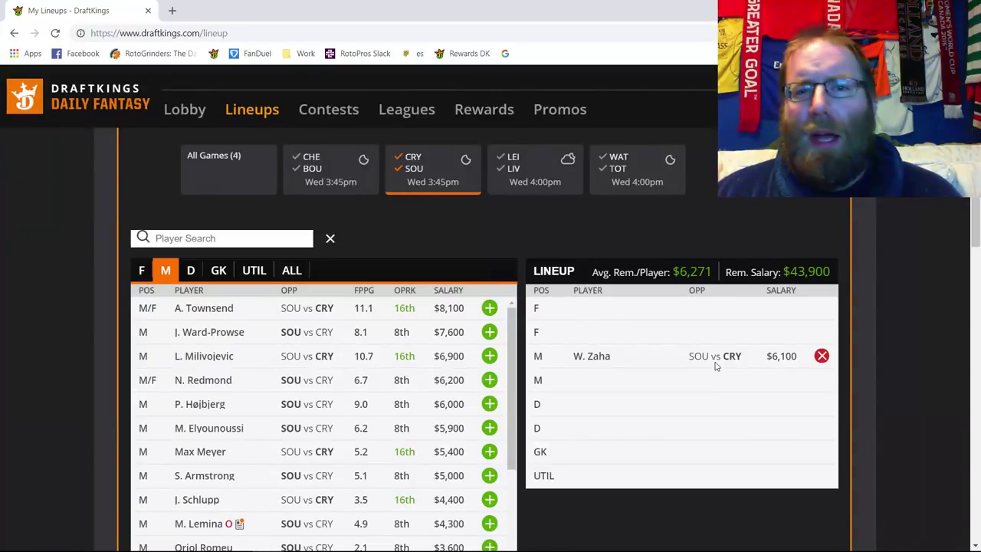
left_click(602, 361)
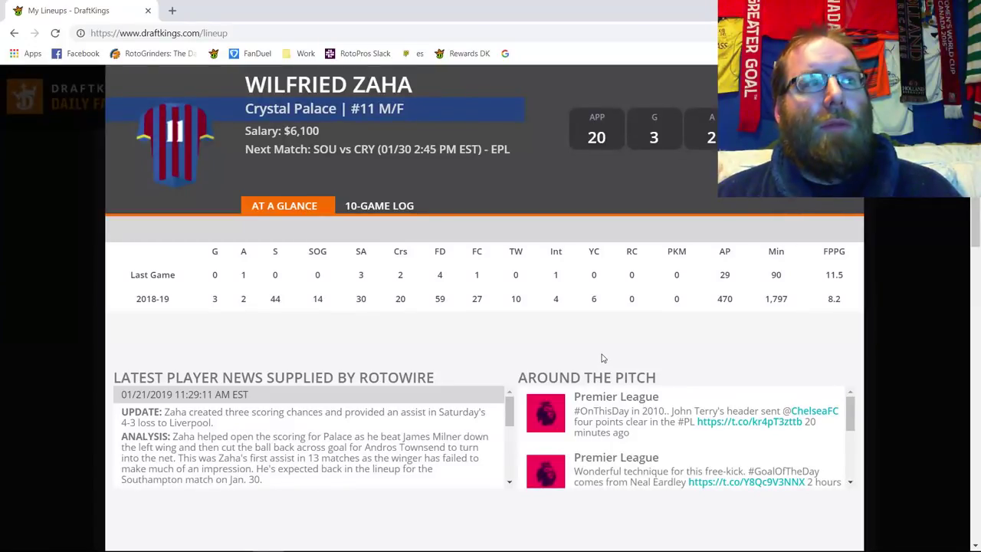
left_click(397, 209)
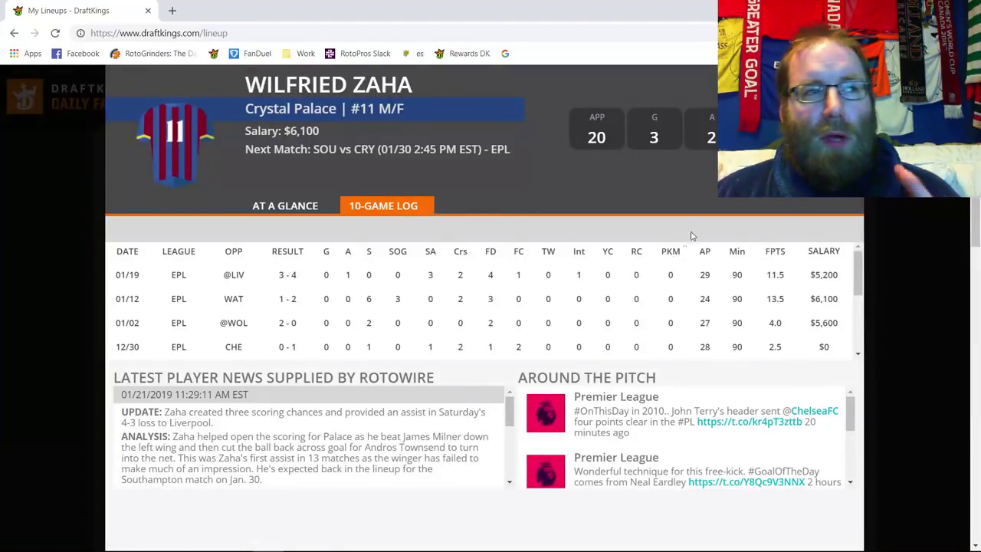
key("Escape")
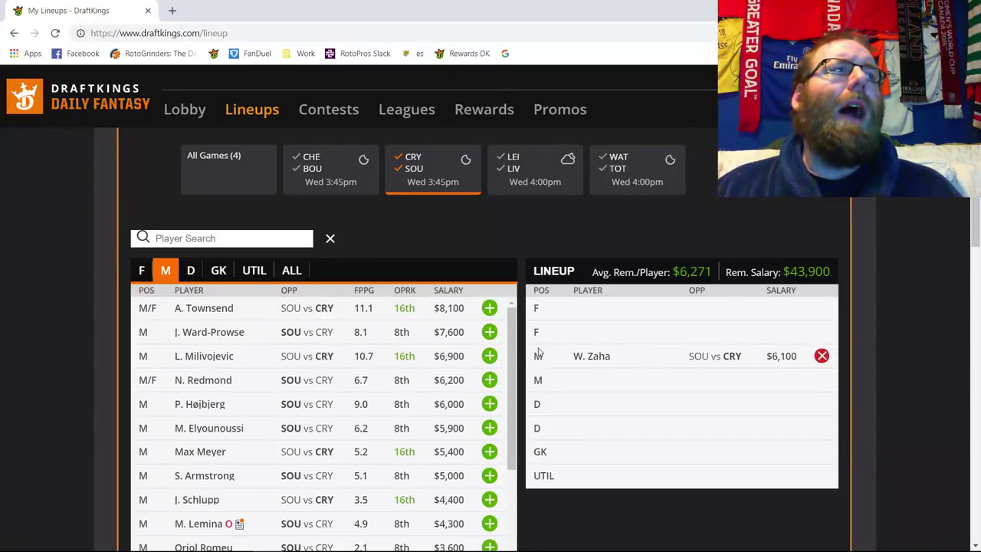
Replace W. Zaha in the lineup with midfielder L. Milivojevic and review Milivojevic's 10-game log
left_click(489, 356)
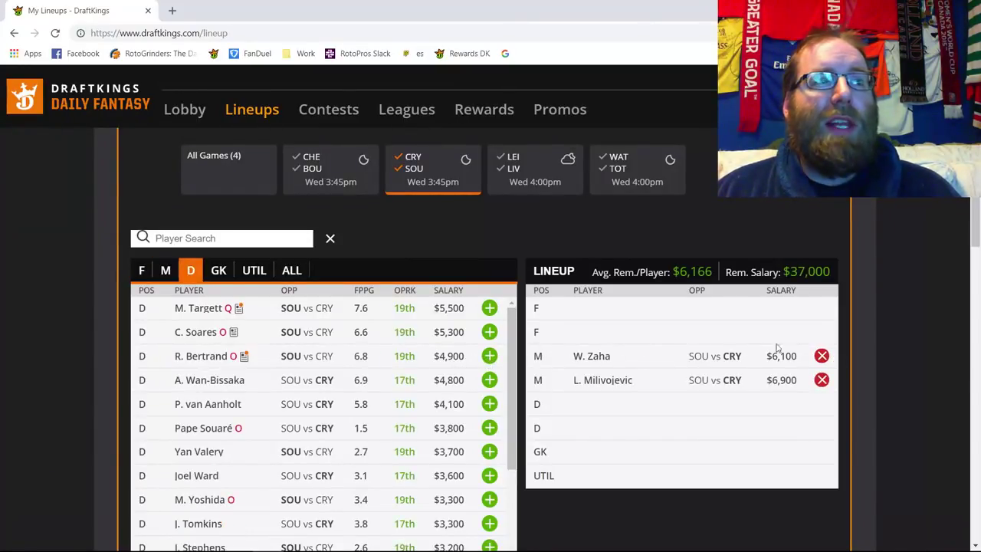
left_click(821, 357)
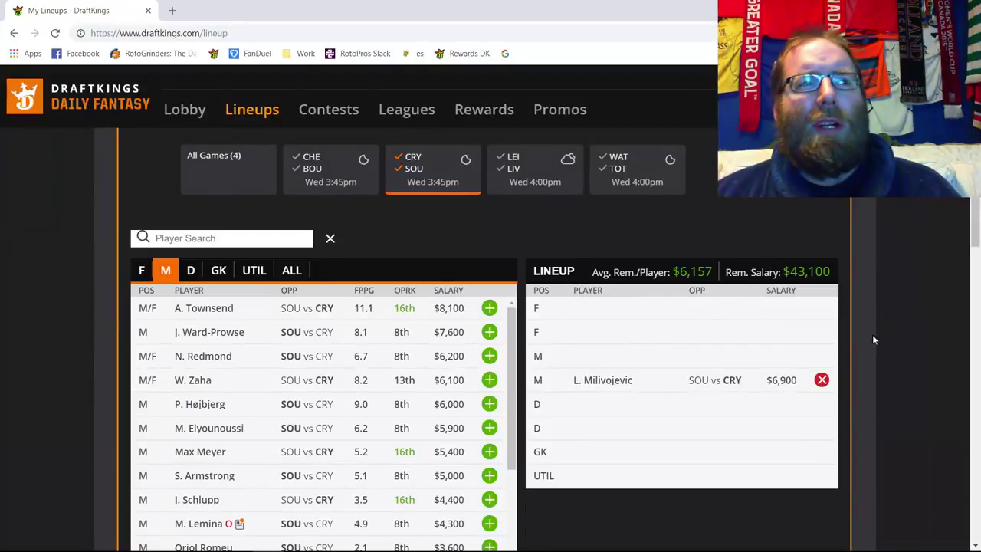
left_click(606, 381)
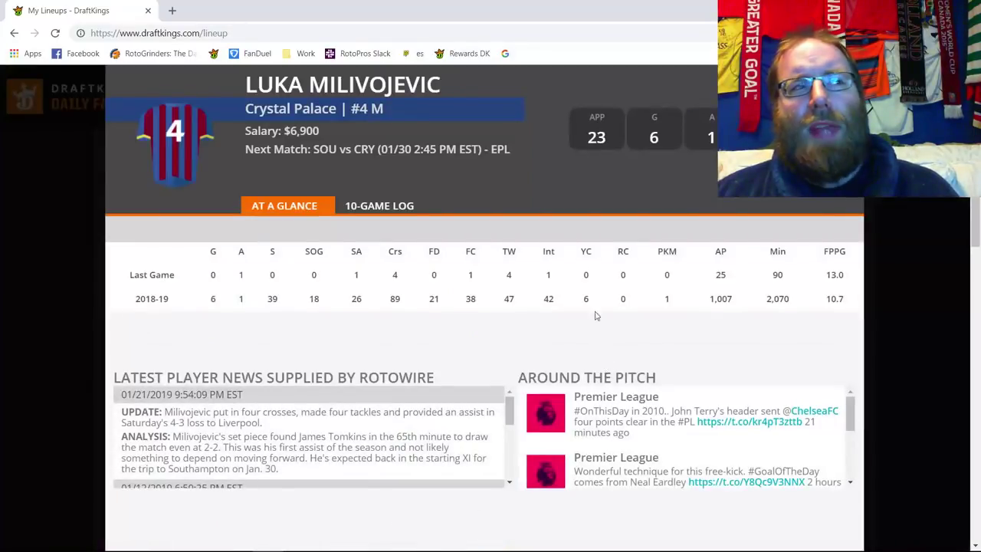
left_click(403, 208)
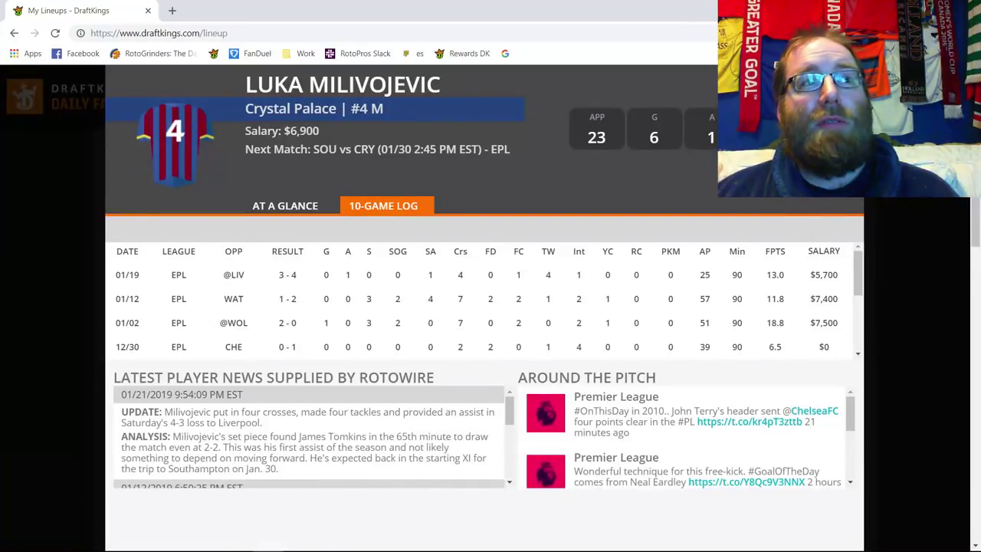
key("Escape")
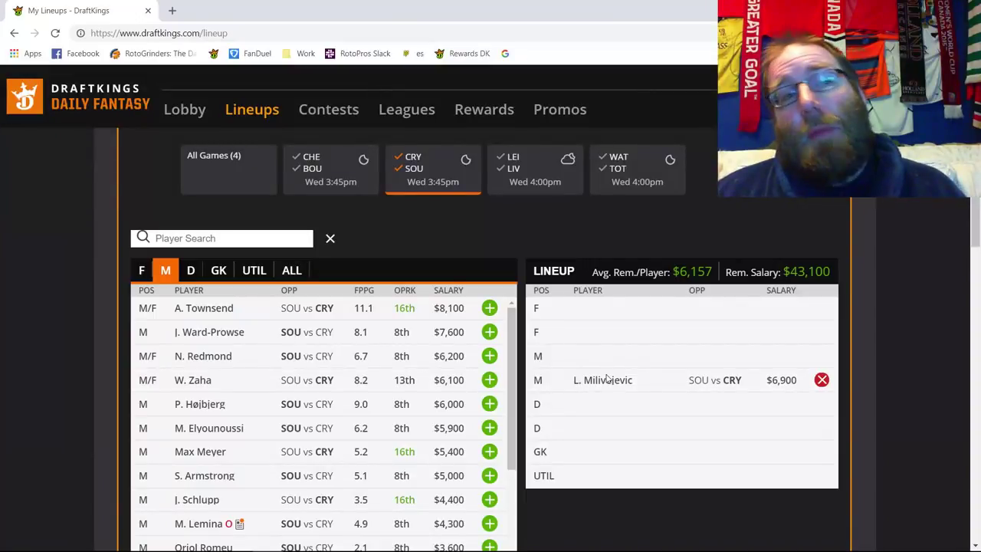
Remove L. Milivojevic from the lineup and add N. Redmond to a forward slot
left_click(821, 381)
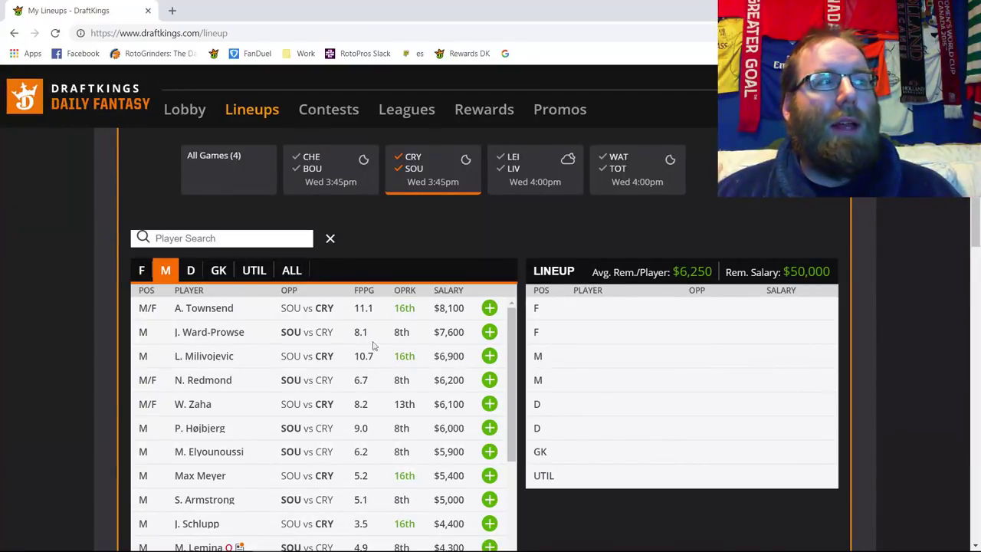
left_click(138, 273)
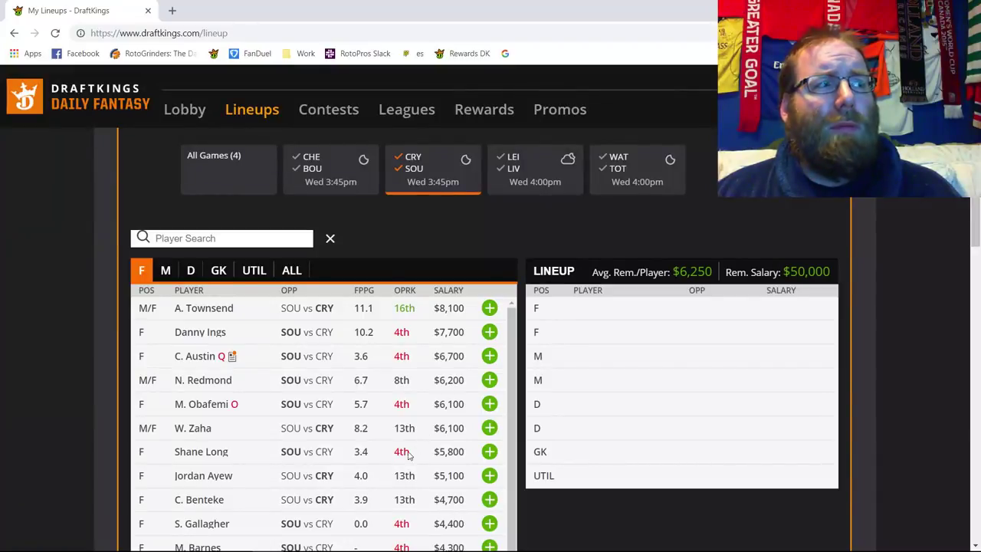
left_click(489, 380)
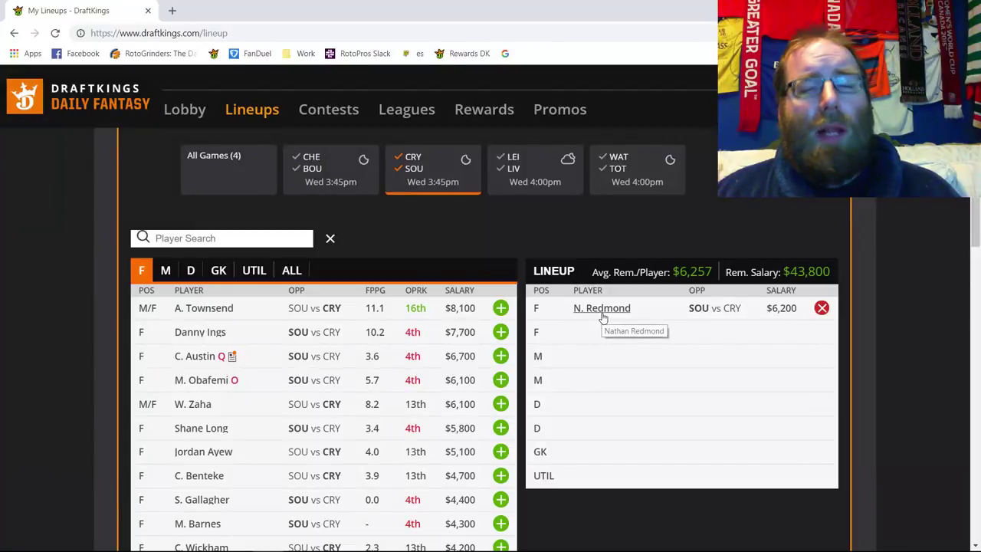
Review N. Redmond's last-game and 2018-19 season statistics on his player card
left_click(499, 307)
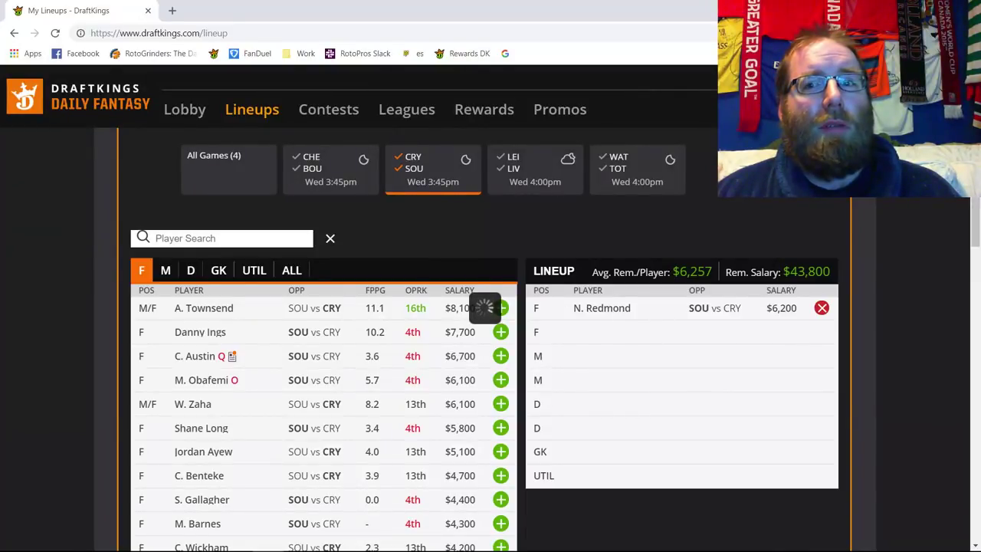
left_click(602, 308)
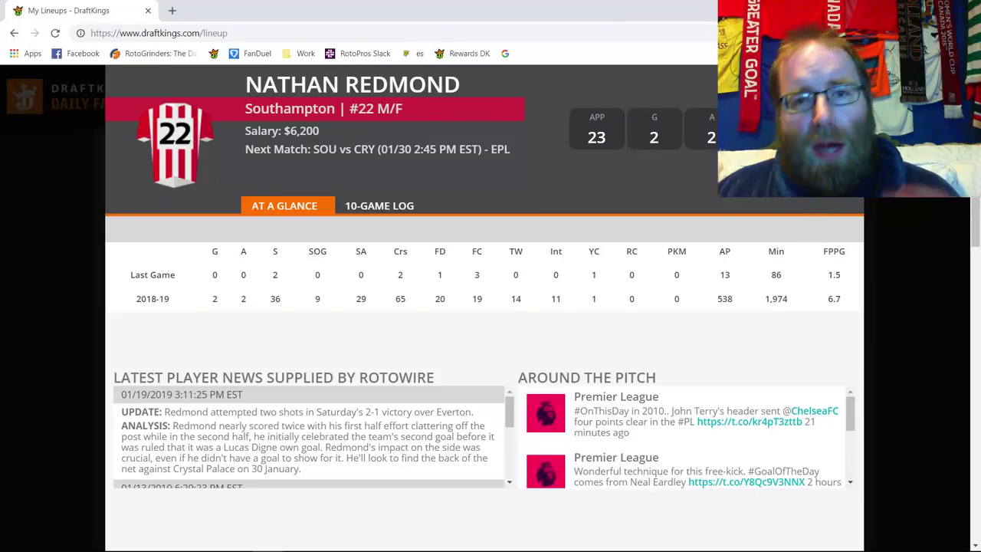
left_click(849, 78)
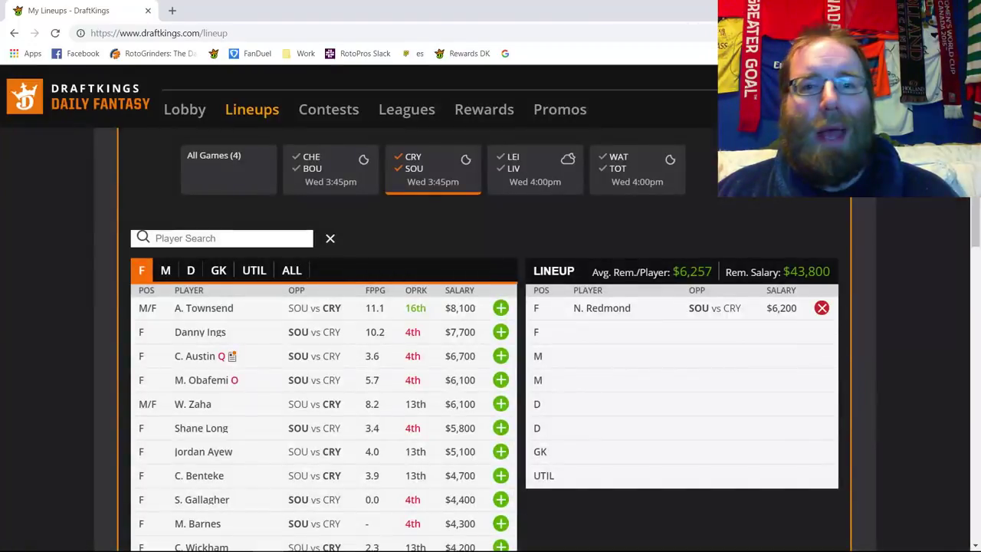